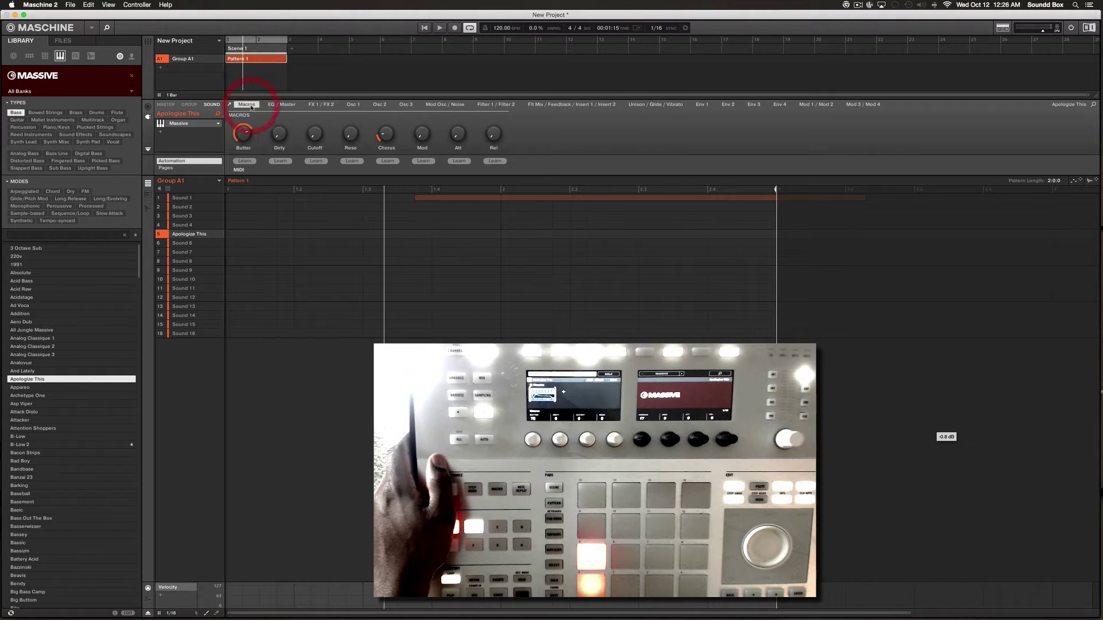
Switch the Massive plug-in view to the Unison / Glide / Vibrato page for Apologize This.
left_click(670, 104)
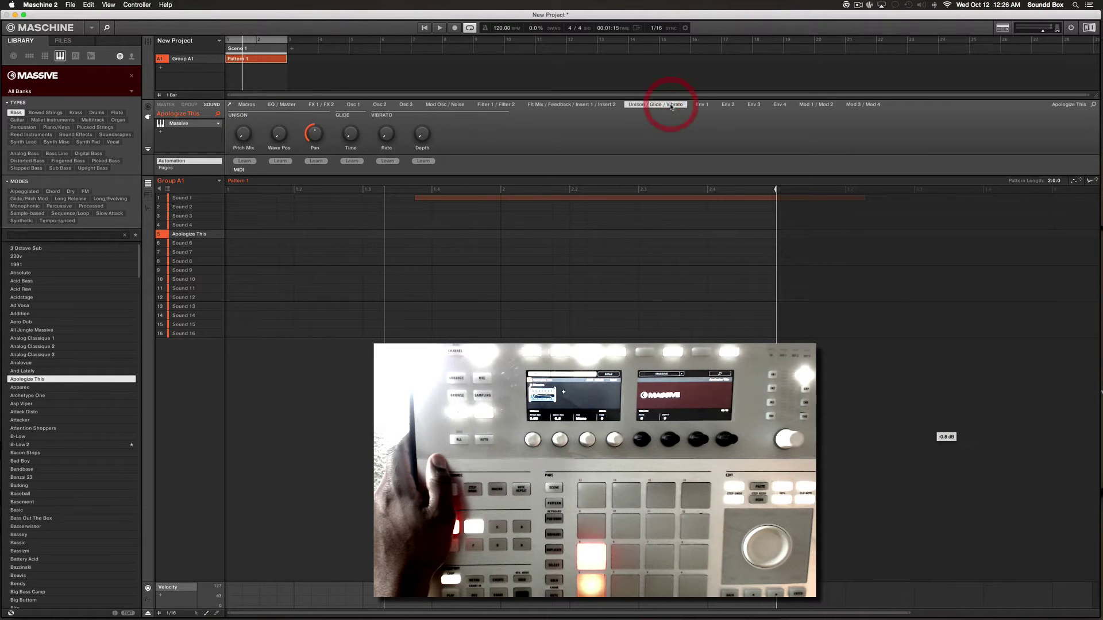